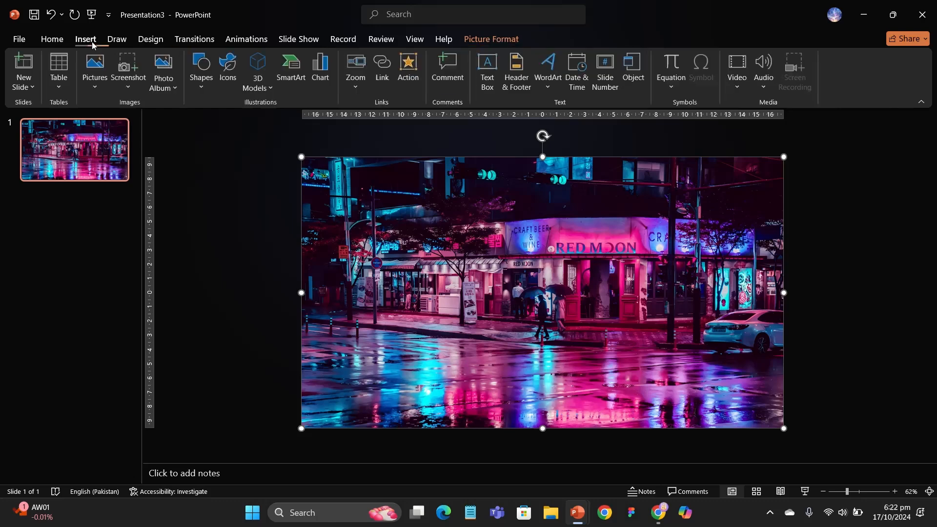
Draw a rectangle covering the entire slide over the photo.
click(204, 78)
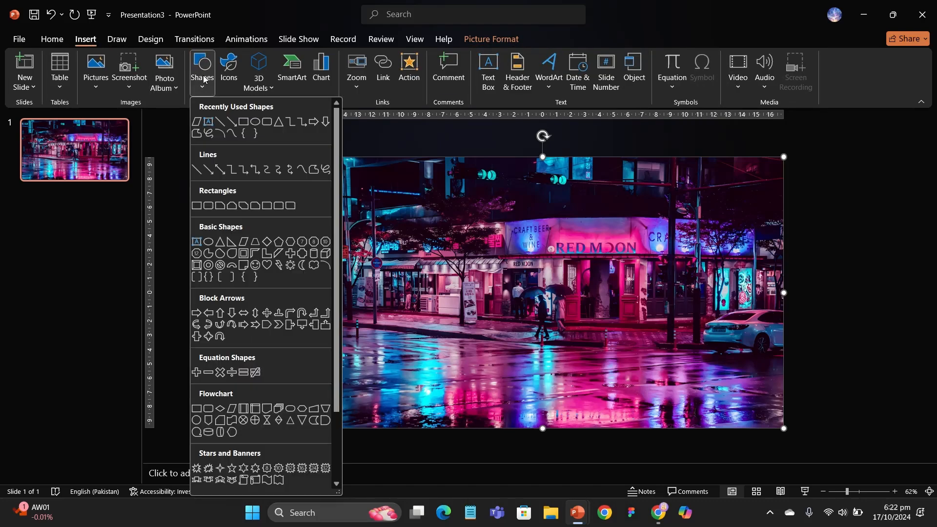
click(244, 121)
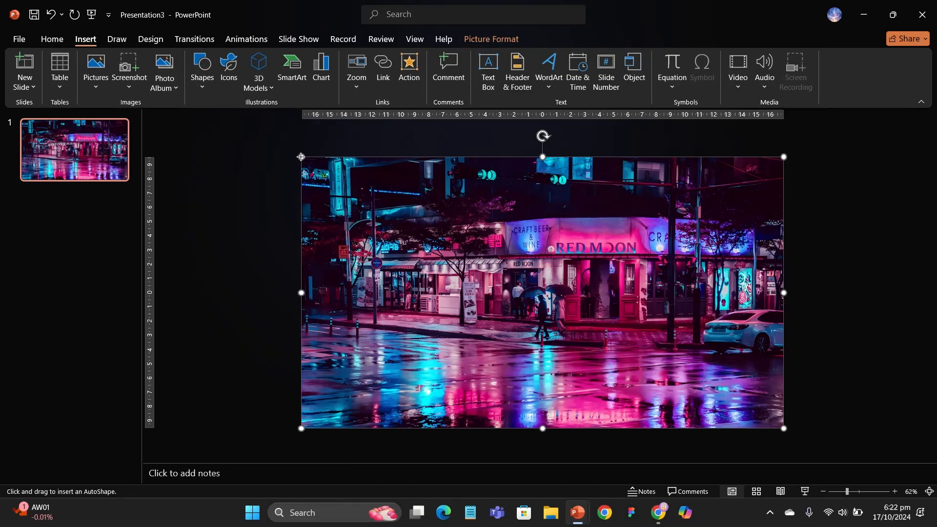
drag(301, 157, 784, 428)
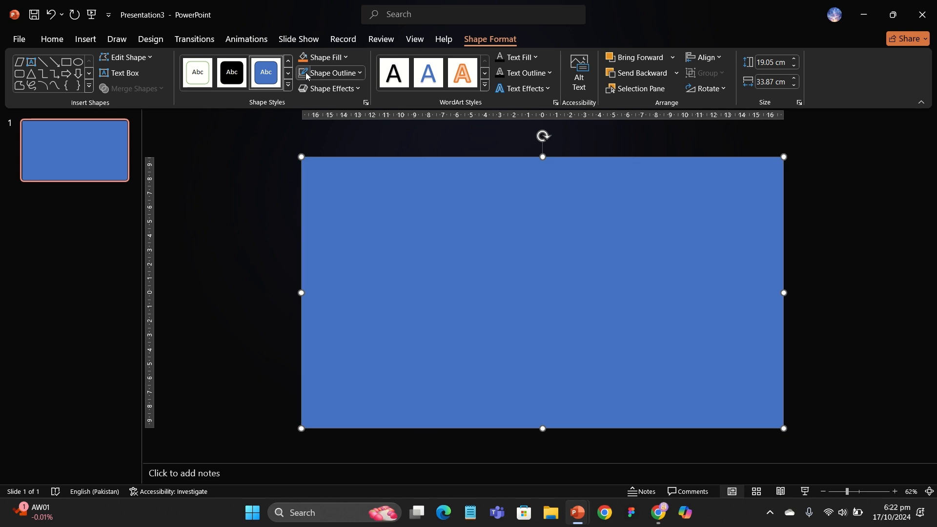
Fill the rectangle with solid black at 40% transparency and close the formatting pane.
right_click(365, 157)
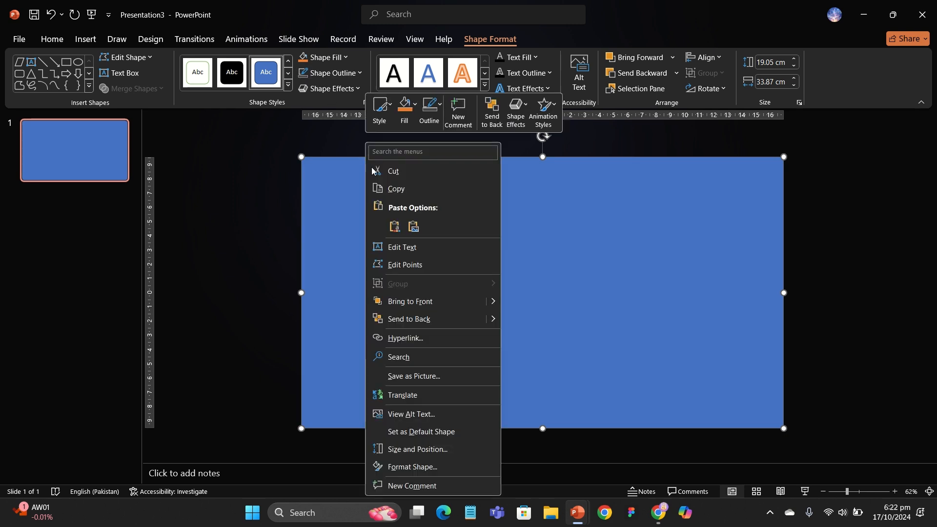
click(431, 471)
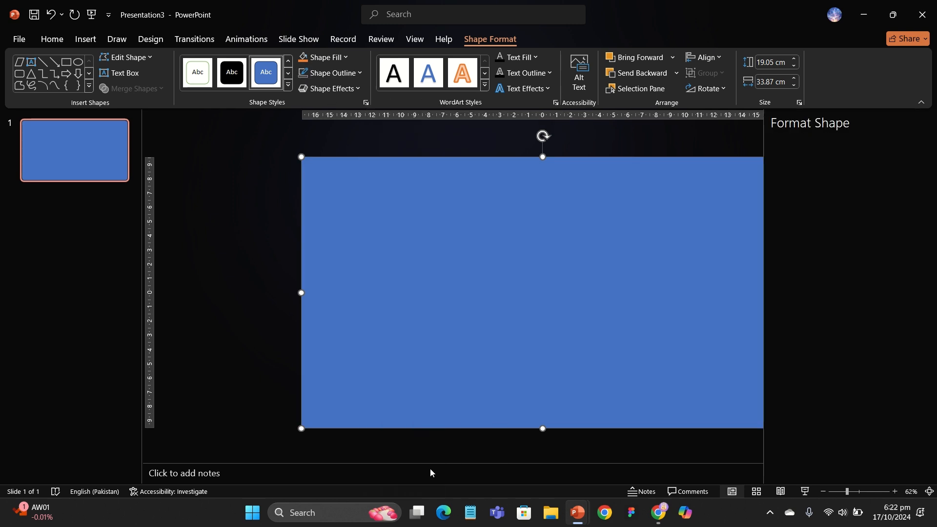
click(898, 317)
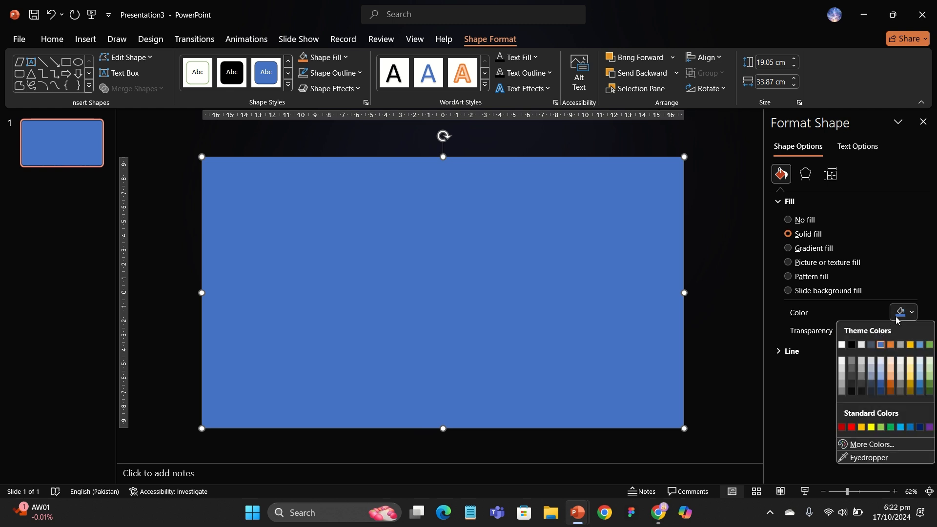
click(853, 346)
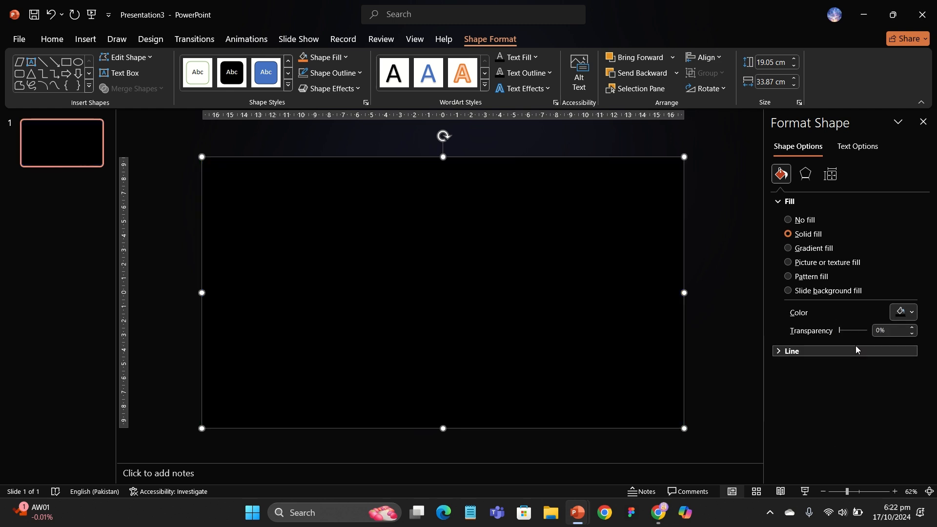
click(883, 332)
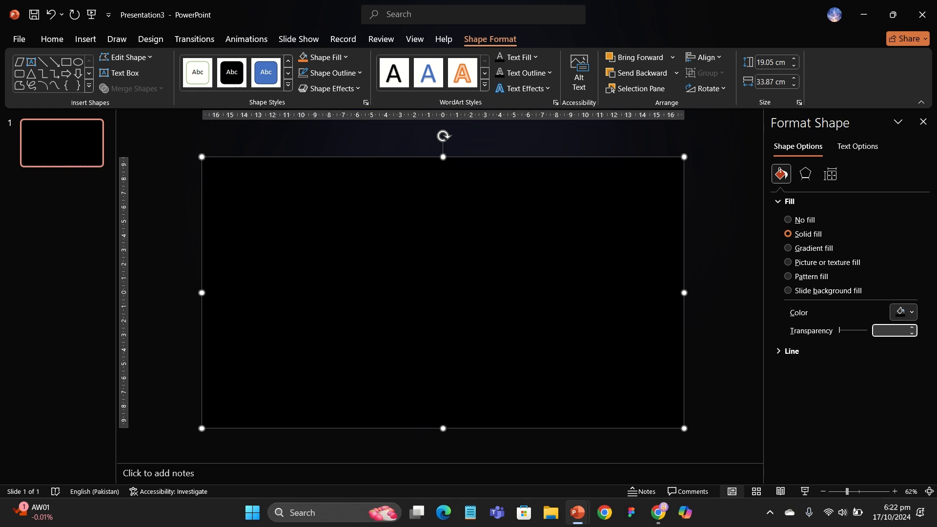
text(40)
key(Return)
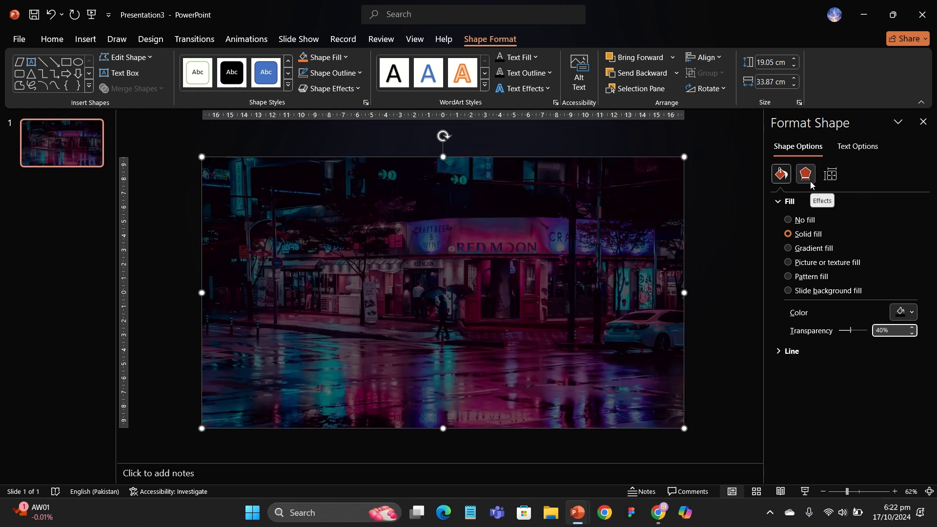
click(733, 191)
click(932, 123)
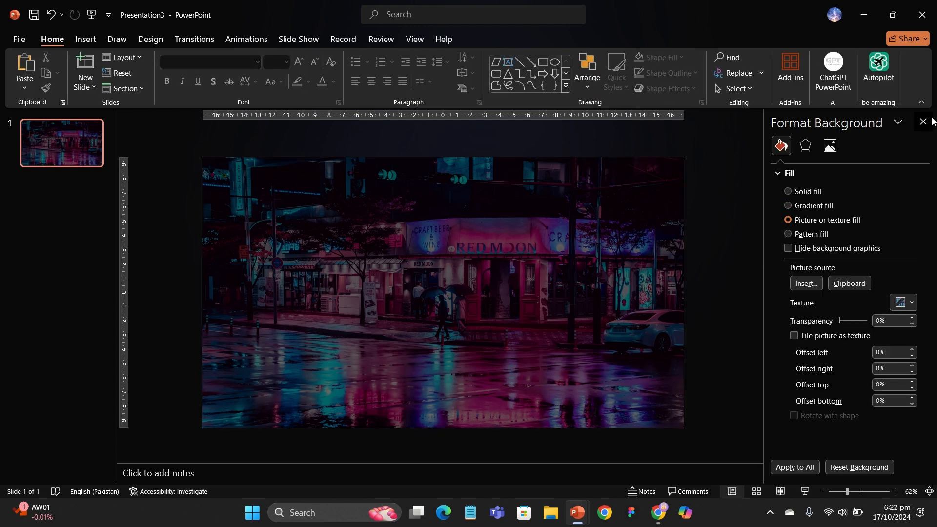
Draw a full-height parallelogram across the slide's centre, widening it to about 14.8 cm with a stronger slant.
click(93, 38)
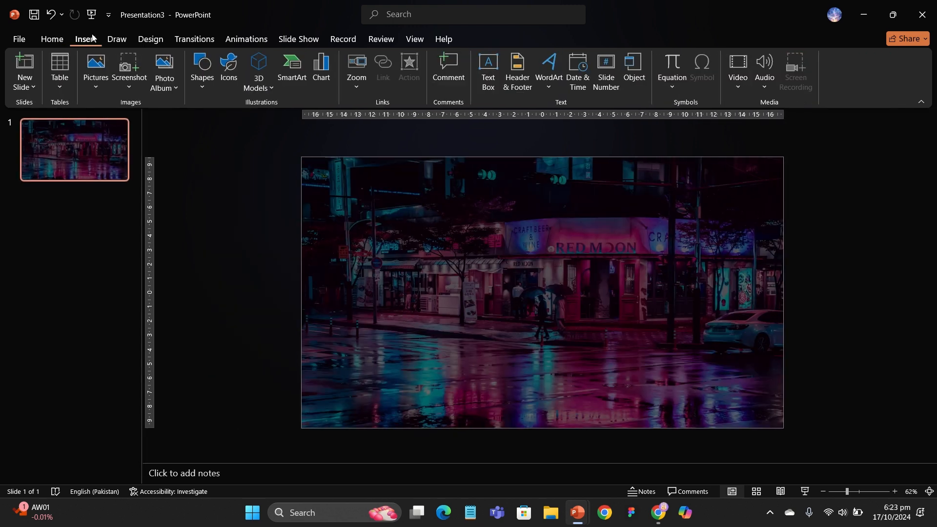
click(203, 70)
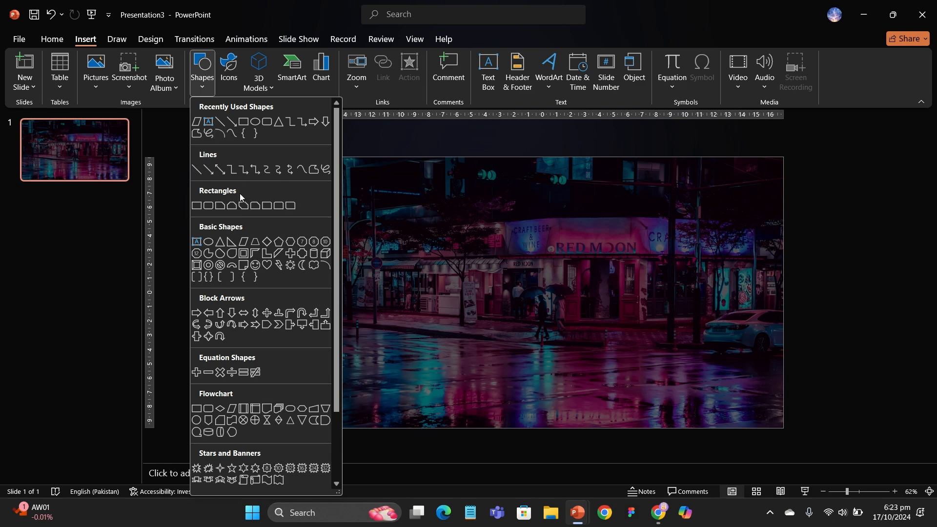
click(245, 242)
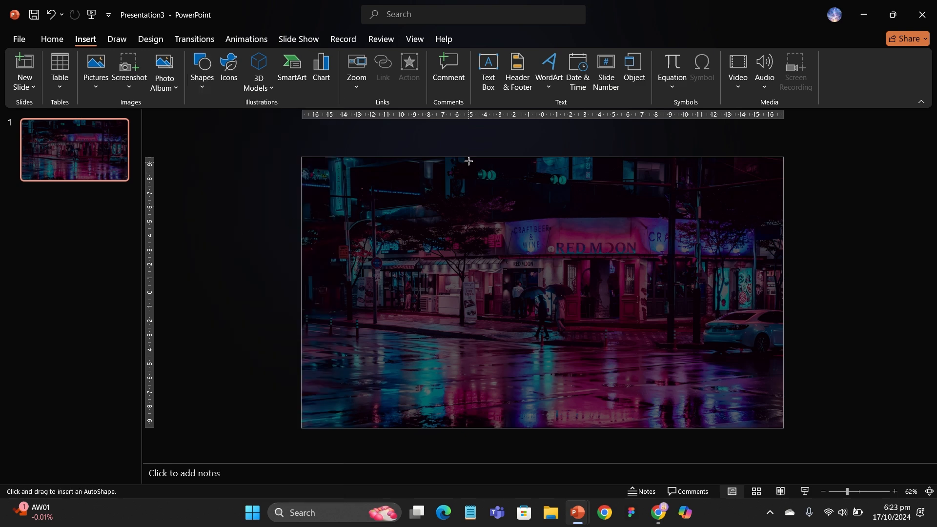
drag(464, 156, 616, 427)
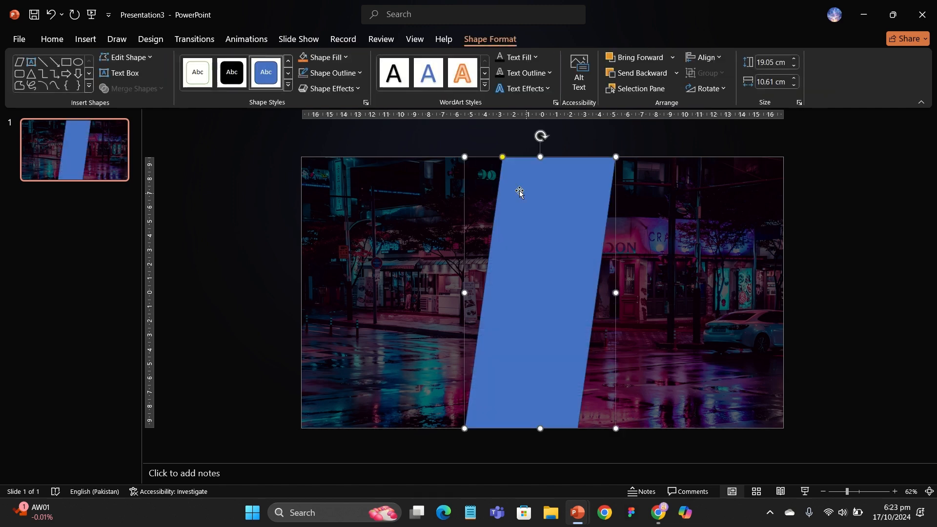
drag(503, 156, 532, 157)
drag(464, 293, 405, 294)
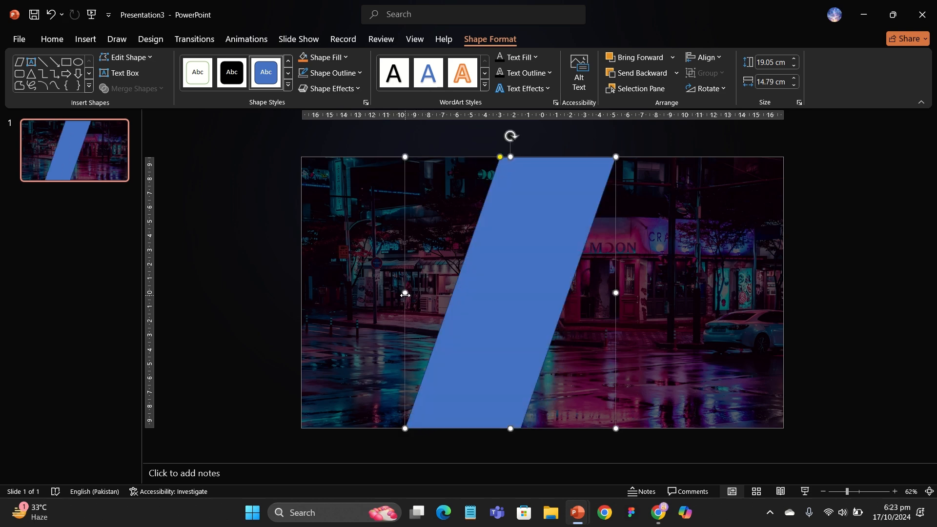
Flip the parallelogram horizontally.
click(67, 45)
click(588, 70)
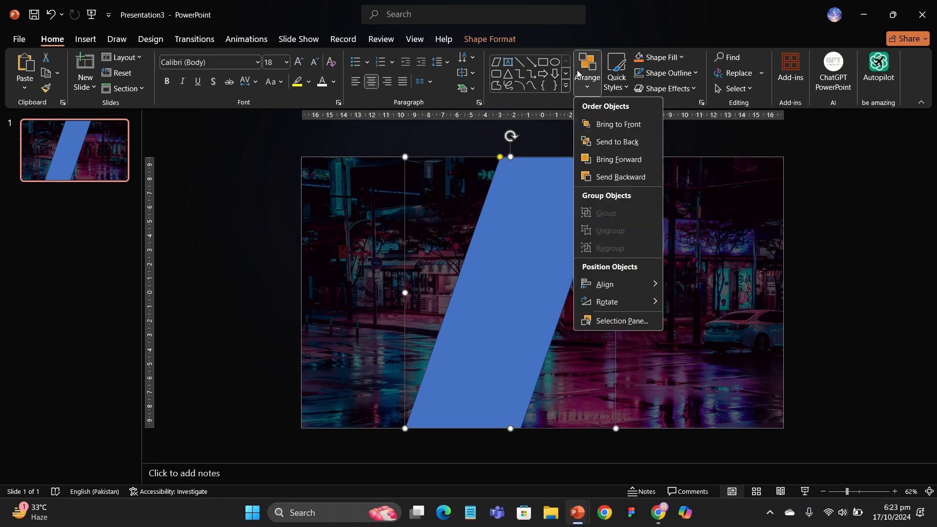
mouse_move(652, 303)
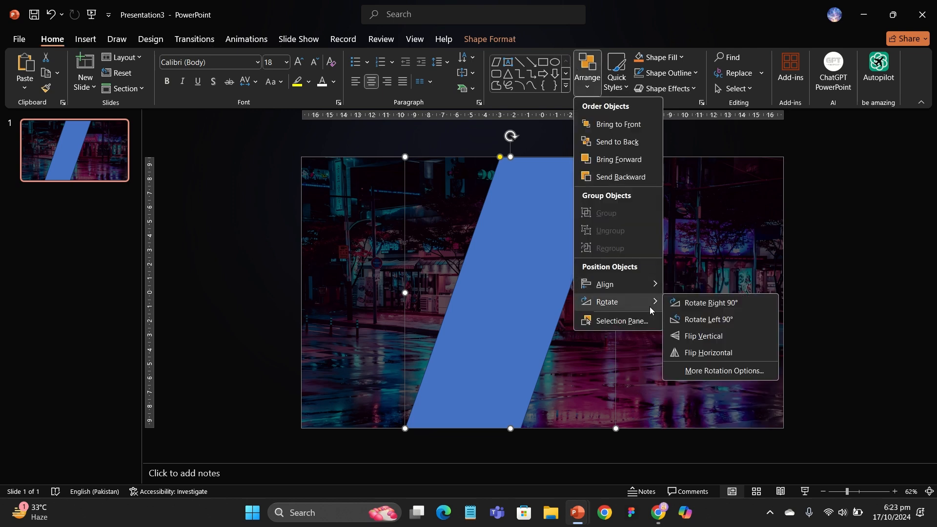
click(692, 353)
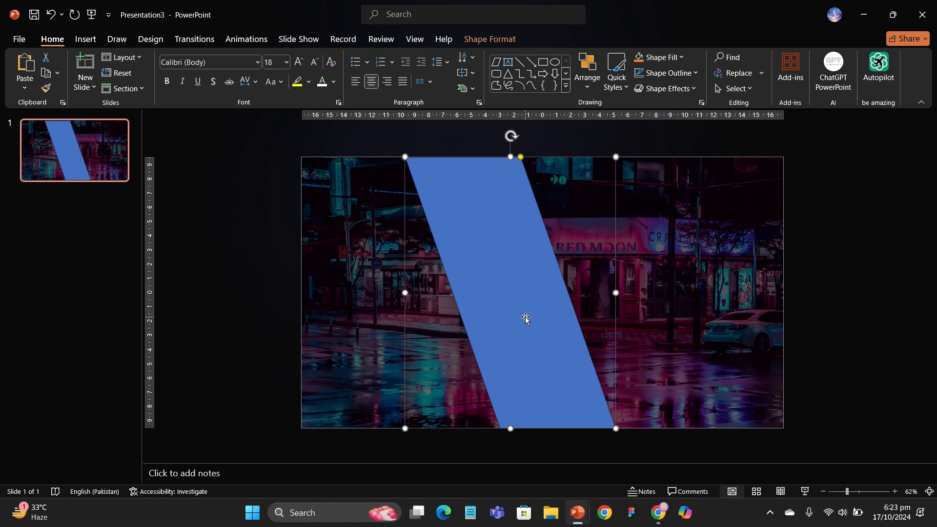
Move the parallelogram slightly to the right.
key(Right)
key(Right)
key(Right)
key(Right)
key(Right)
key(Right)
key(Right)
key(Right)
key(Right)
key(Right)
key(Right)
key(Right)
key(Right)
key(Right)
key(Right)
key(Right)
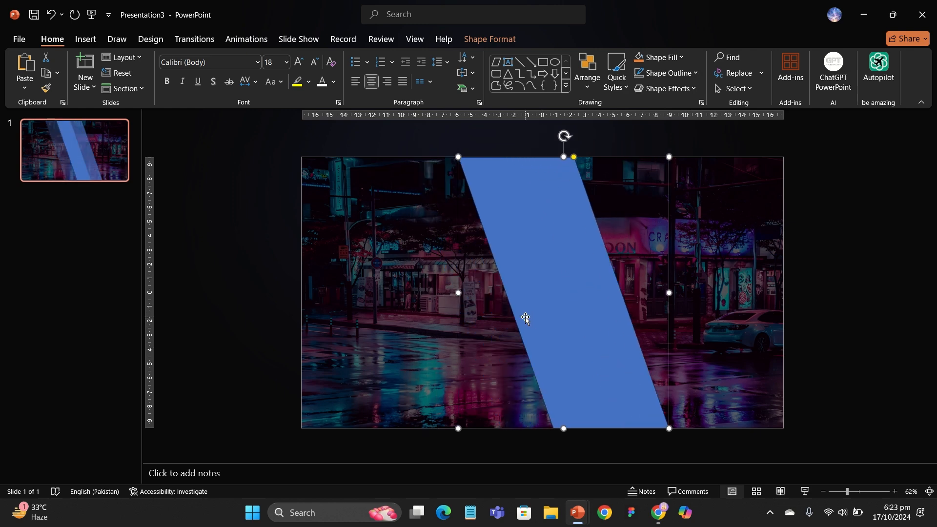
drag(526, 318, 542, 320)
Set the parallelogram's fill to slide background fill.
right_click(542, 319)
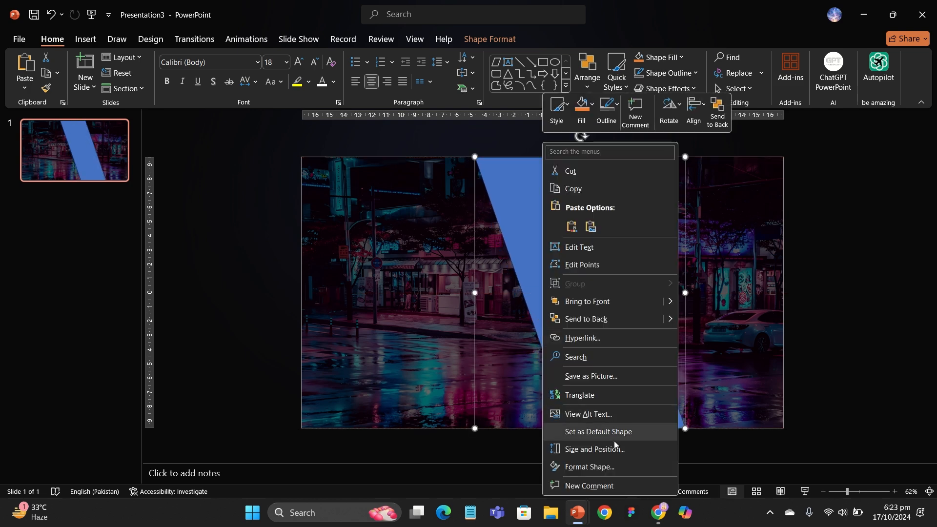
click(588, 468)
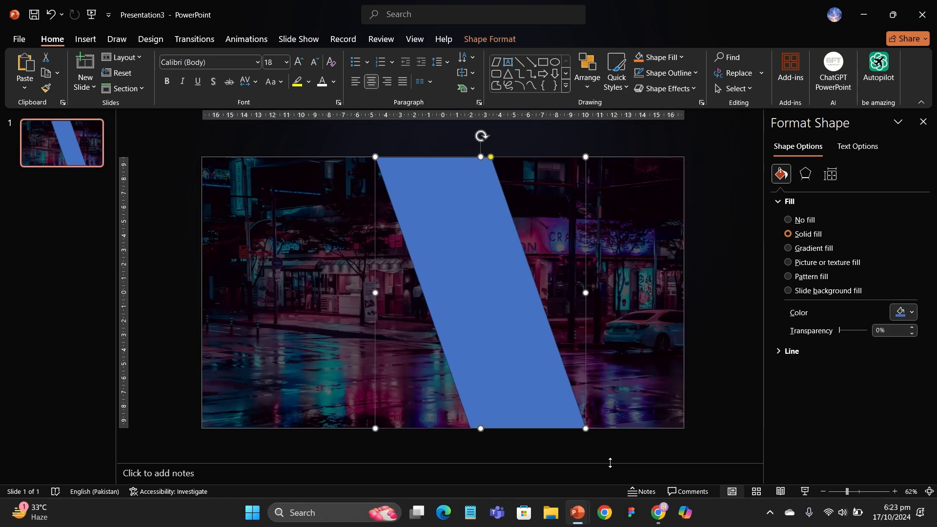
click(788, 291)
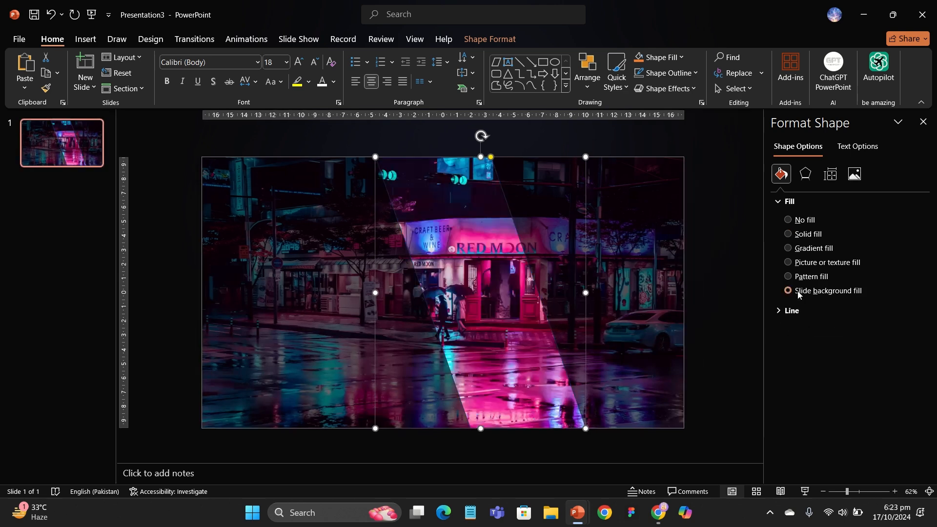
Apply an outer shadow preset to the parallelogram.
click(806, 174)
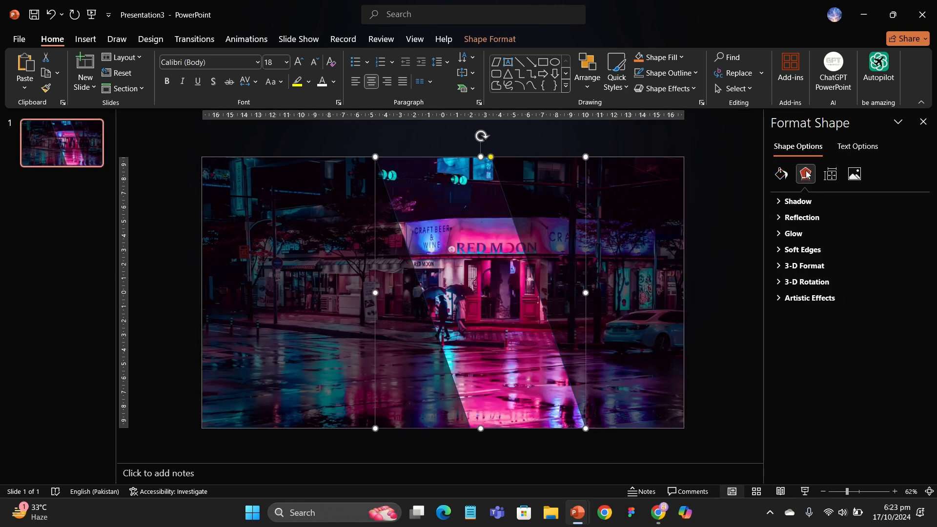
click(808, 202)
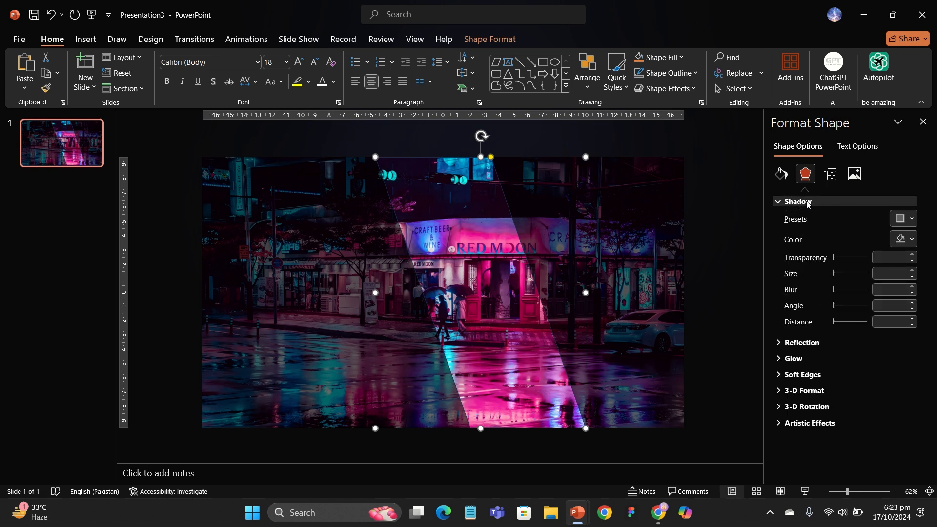
click(898, 219)
click(908, 318)
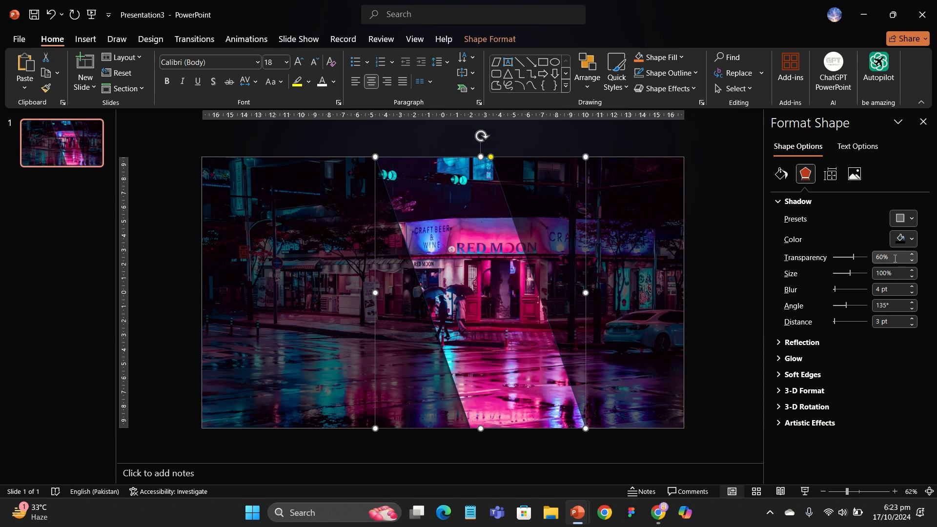
Set the shadow's transparency to 0% and its blur to about 59 pt.
click(895, 259)
text(25)
click(845, 256)
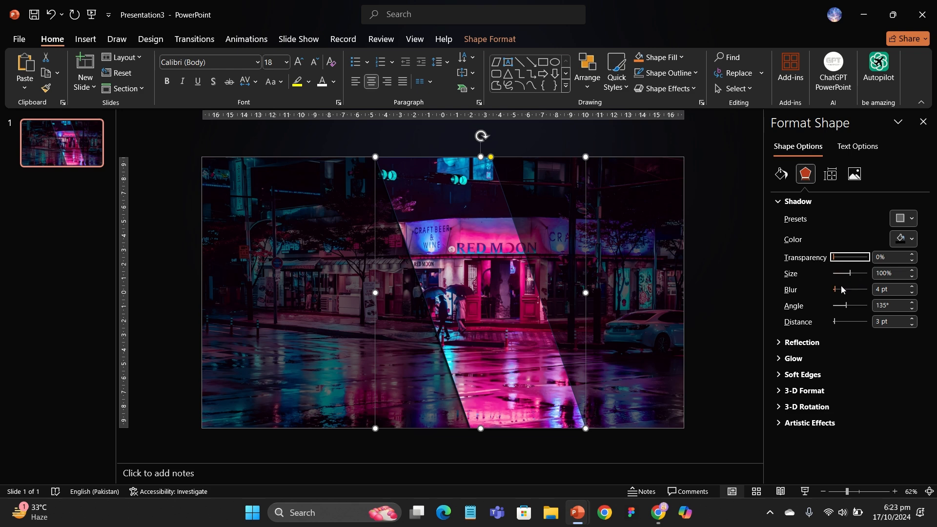
drag(835, 289, 842, 290)
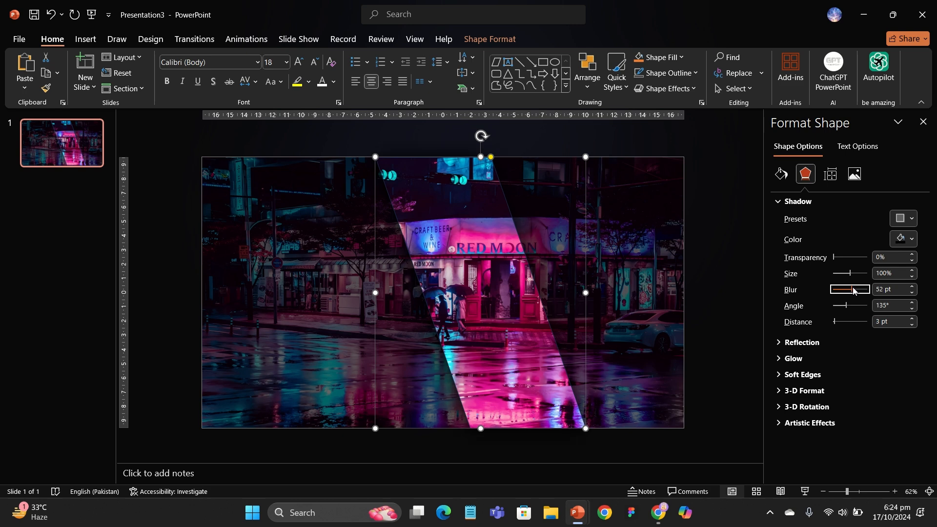
mouse_move(854, 292)
mouse_down()
mouse_move(864, 289)
mouse_move(855, 287)
mouse_up()
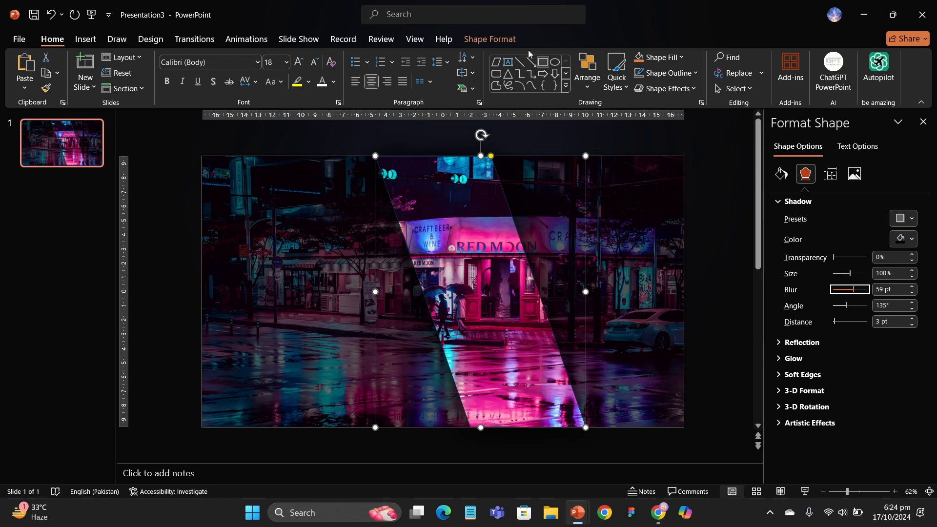
Duplicate the parallelogram, move the copy to the right, and close the formatting pane.
click(492, 39)
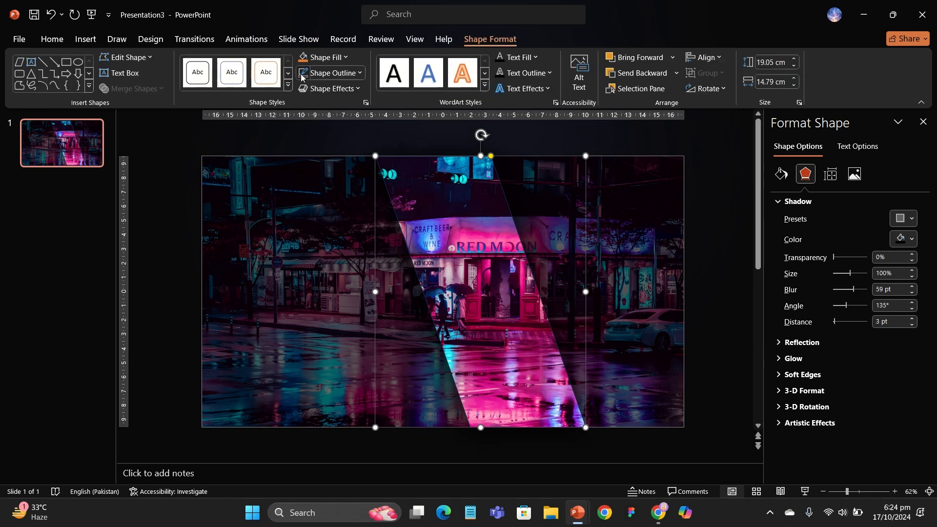
click(181, 140)
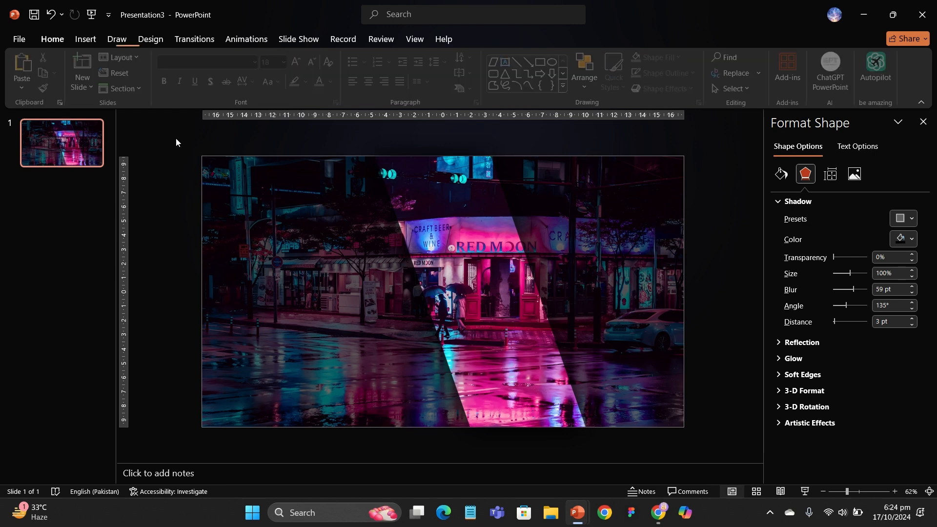
click(447, 220)
drag(448, 220, 567, 218)
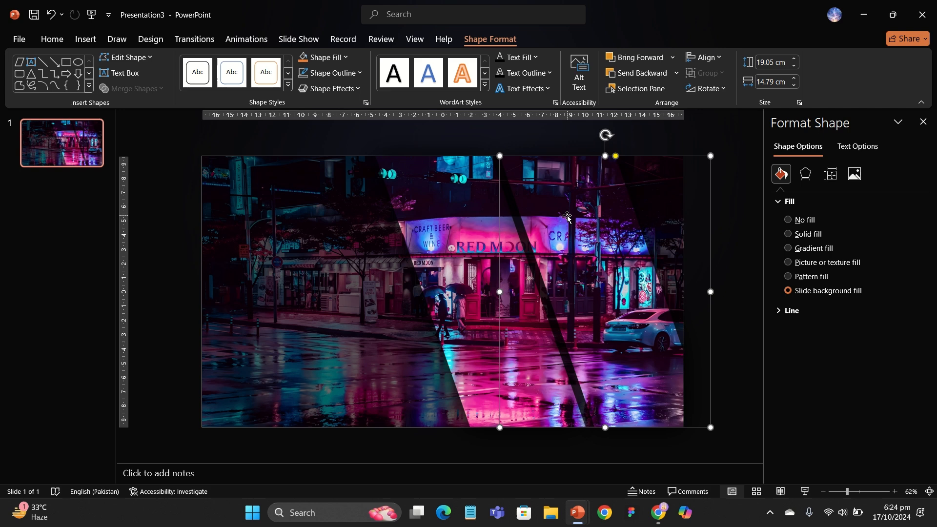
click(923, 122)
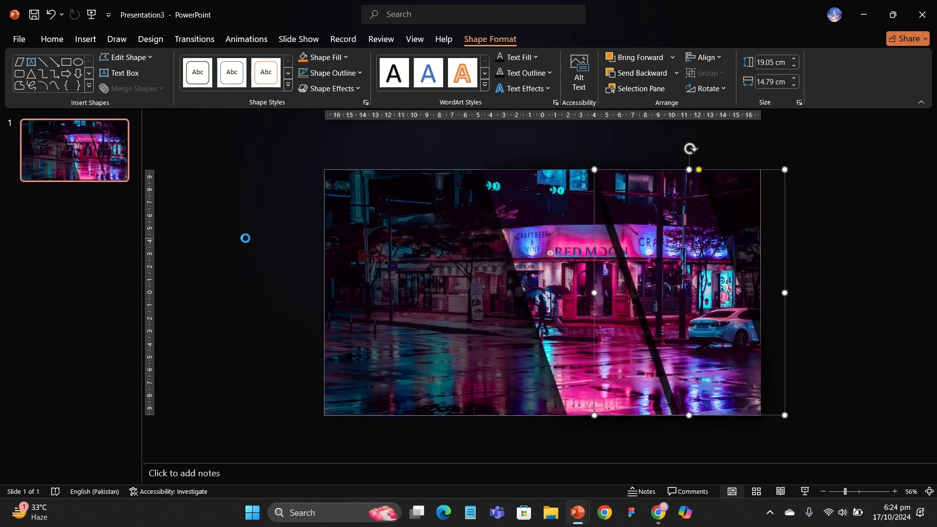
Paste the copied 'POWERPOINT TEMPLATE' title text block onto the slide.
key(ctrl+v)
click(245, 242)
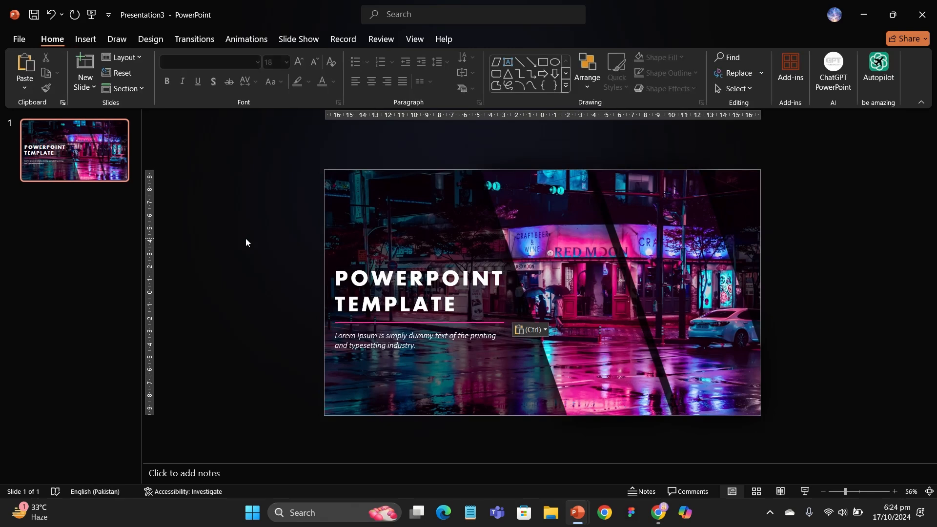
Duplicate the slide.
right_click(110, 160)
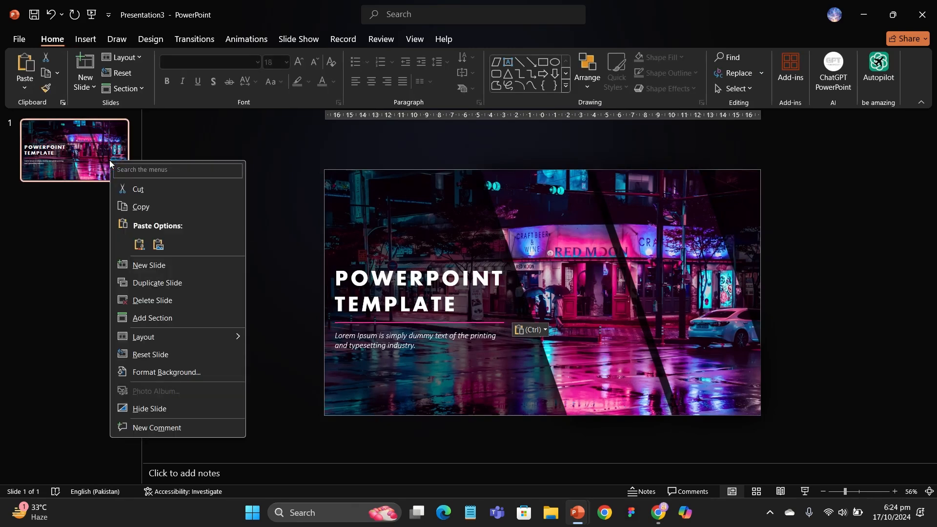
click(157, 280)
drag(94, 225, 86, 139)
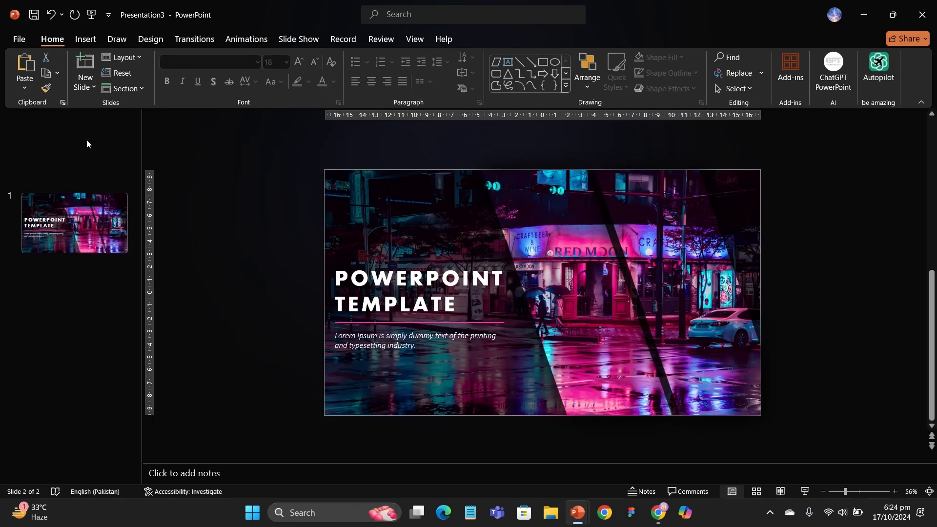
On slide 1, set the dark overlay rectangle's fill transparency to 100% and close the formatting pane.
click(360, 195)
right_click(361, 195)
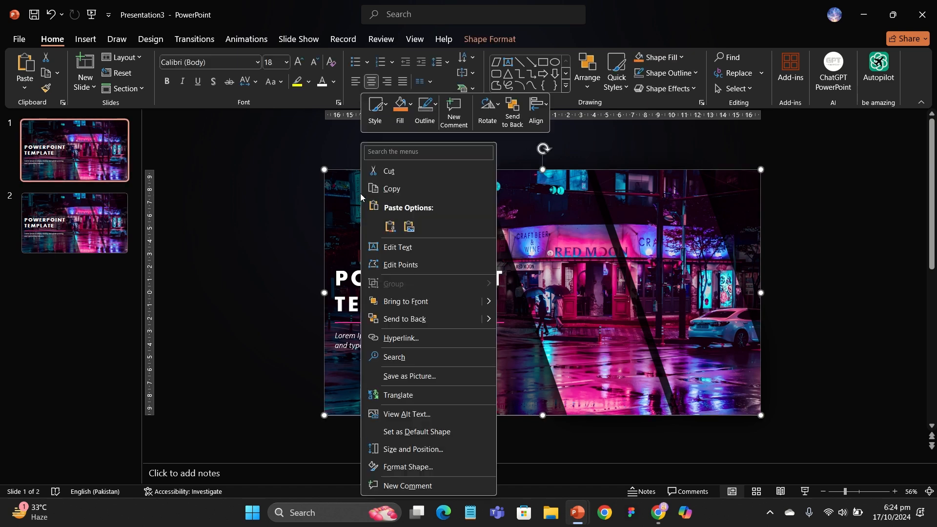
click(422, 469)
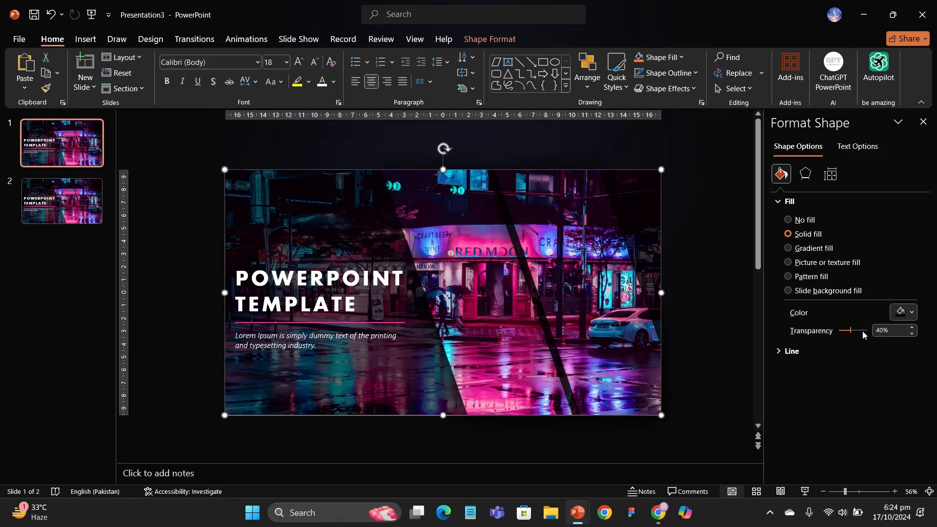
drag(852, 332, 908, 329)
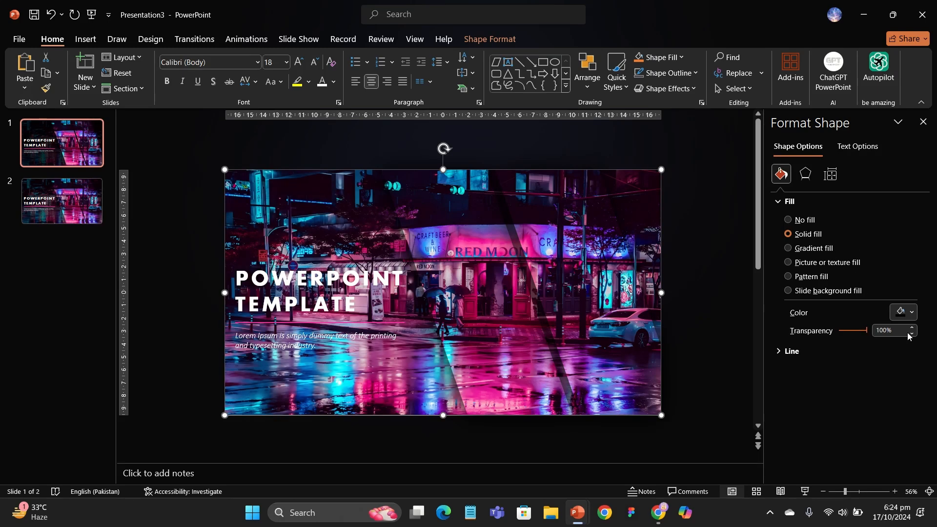
click(923, 122)
Nudge the left slanted stripe upward so it sits above the slide.
click(554, 249)
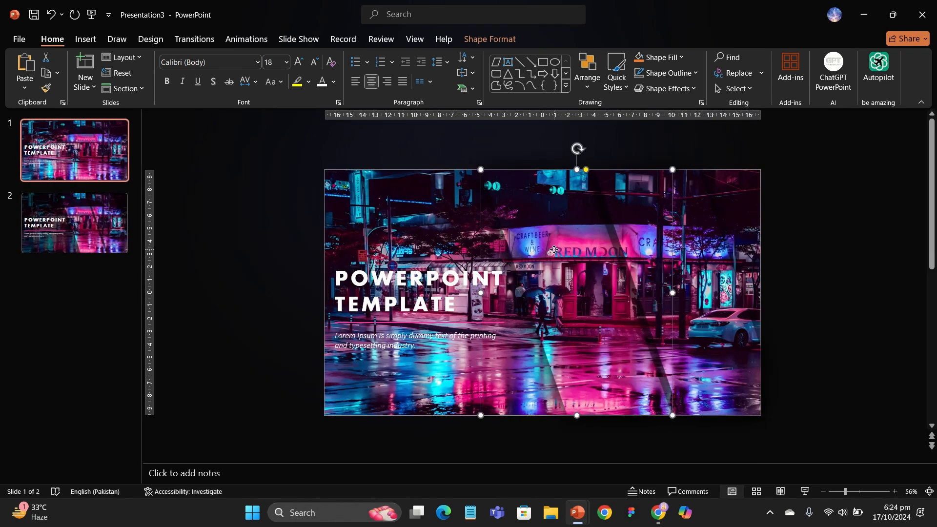
key(Up)
key(Up)
key(Up)
key(Up)
key(Up)
key(Up)
key(Up)
key(Up)
key(Up)
key(Up)
key(Up)
key(Up)
key(Up)
key(Up)
key(Up)
key(Up)
key(Up)
key(Up)
key(Up)
key(Up)
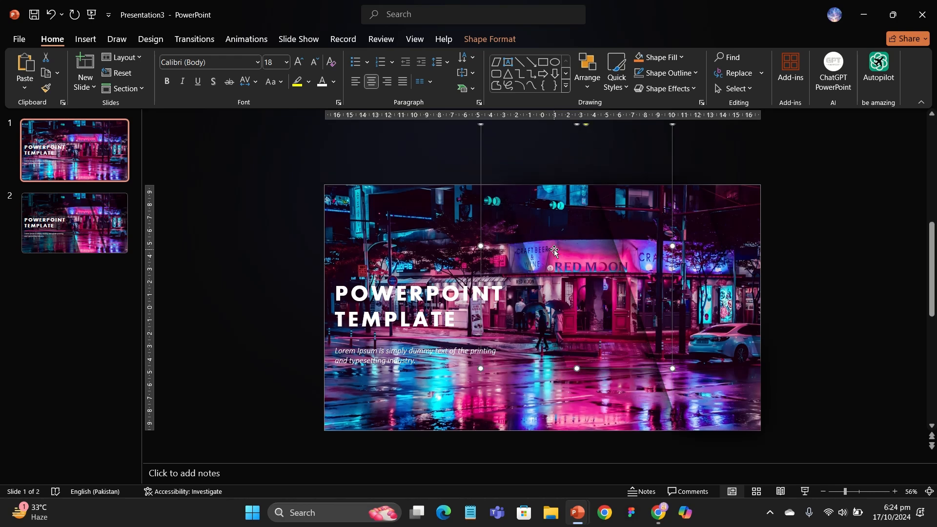
key(Up)
key(Up)
key(Up)
key(Up)
key(Up)
key(Up)
key(Up)
key(Up)
key(Up)
key(Up)
key(Up)
key(Up)
key(Up)
key(Up)
key(Up)
key(Up)
key(Up)
key(Up)
key(Up)
key(Up)
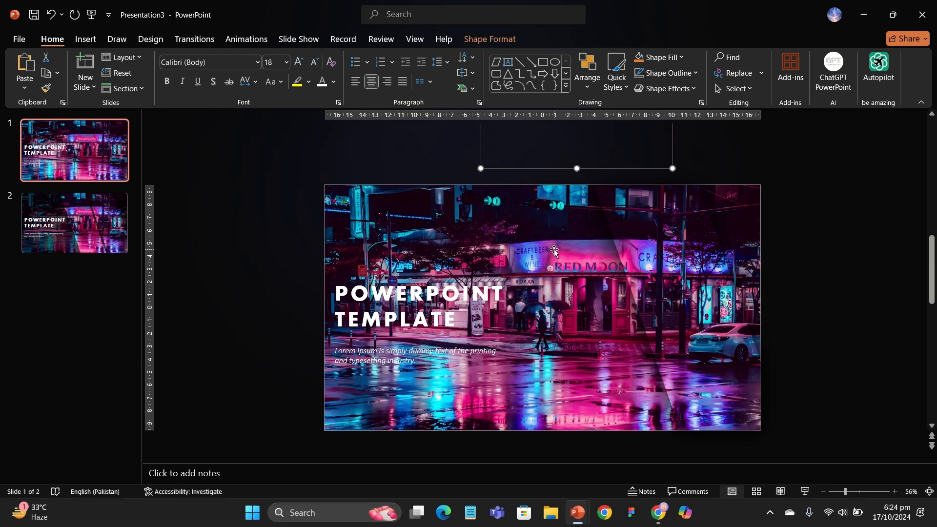
Nudge the right slanted stripe downward below the slide, then delete the selected stripe.
scroll(554, 251, down, 3)
click(627, 300)
click(627, 300)
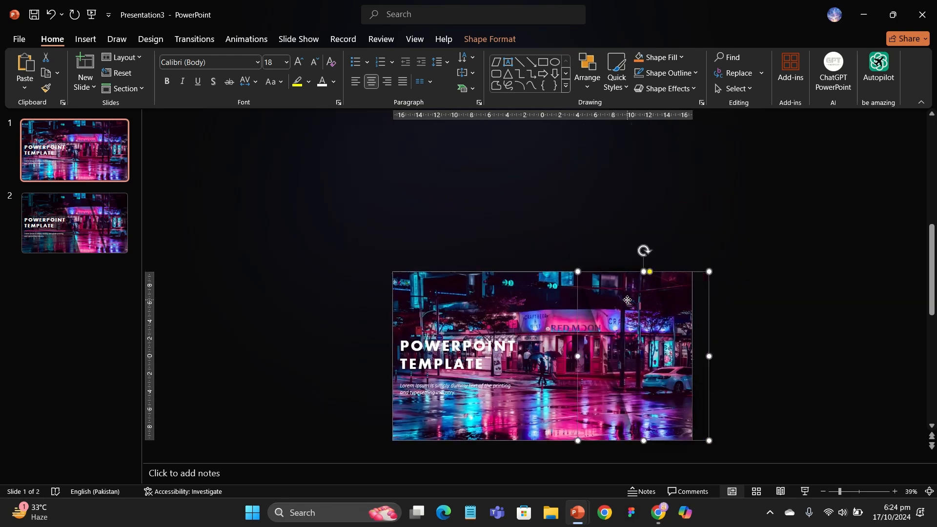
key(Down)
key(Down)
key(Down)
key(Down)
key(Down)
key(Down)
key(Down)
key(Down)
key(Down)
key(Down)
key(Down)
key(Down)
key(Down)
key(Down)
key(Down)
key(Down)
key(Down)
key(Down)
key(Down)
key(Down)
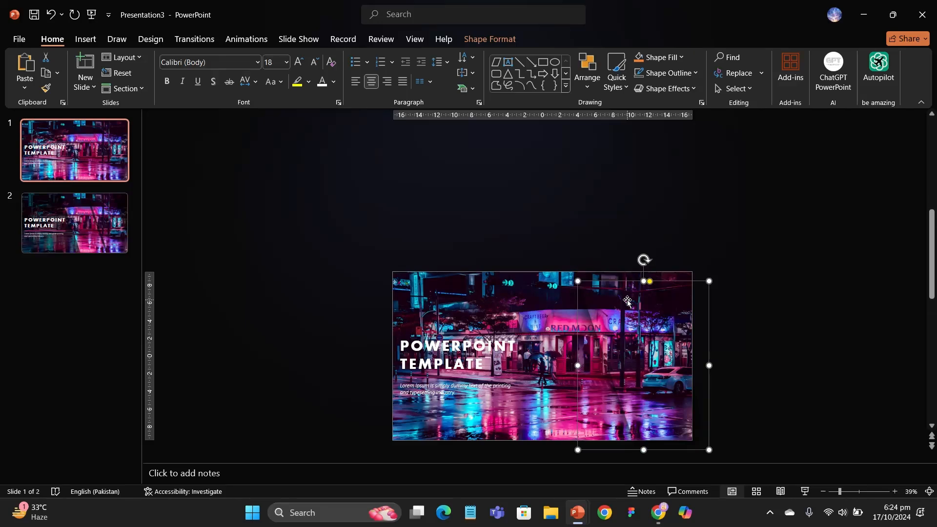
key(Down)
key(Down)
key(Down)
key(Down)
key(Down)
key(Down)
key(Down)
key(Down)
key(Down)
key(Down)
key(Down)
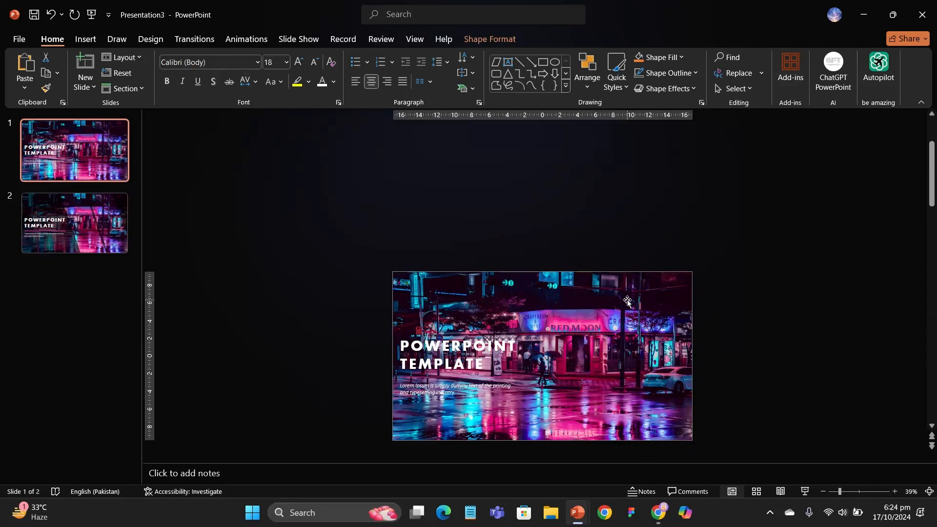
key(Delete)
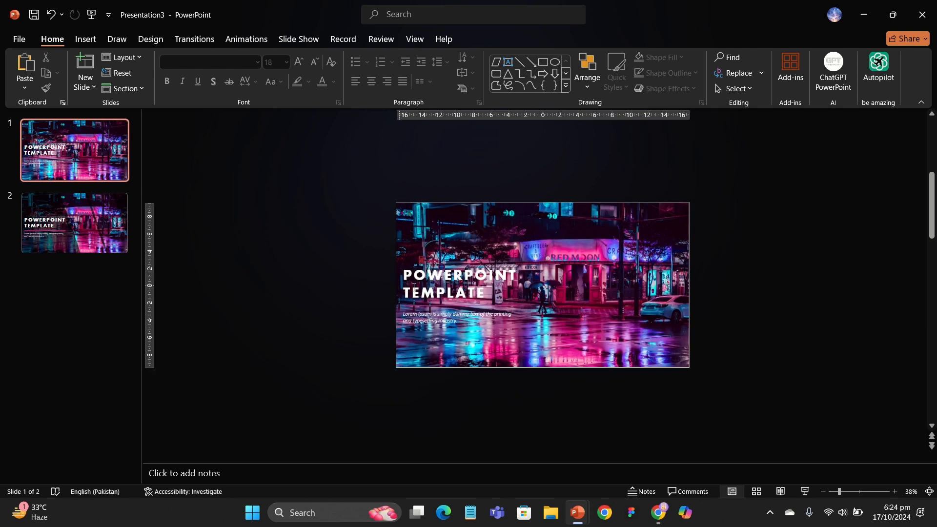
Move the 'POWERPOINT TEMPLATE' title block left, off the slide onto the pasteboard.
click(421, 284)
scroll(417, 267, up, 2)
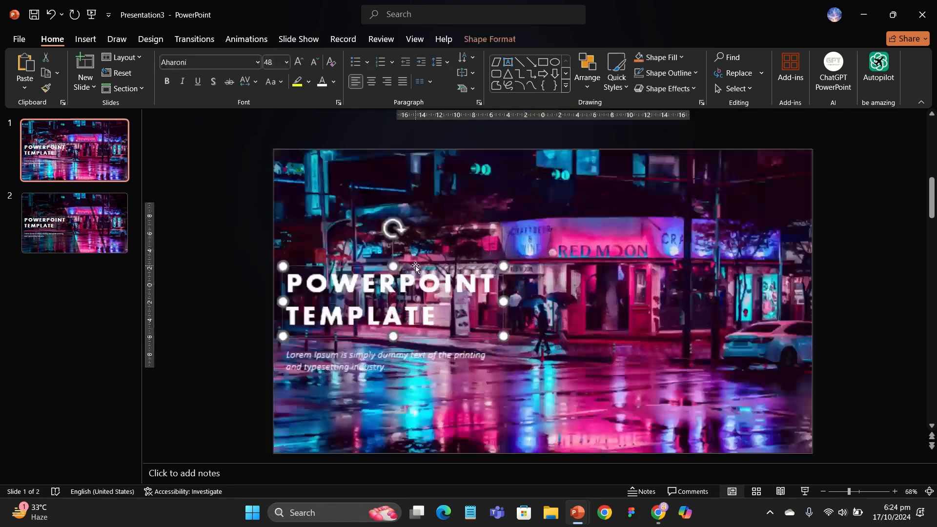
key(Left)
key(Left)
key(Left)
key(Left)
key(Left)
key(Left)
key(Left)
key(Left)
key(Left)
key(Left)
key(Left)
key(Left)
key(Left)
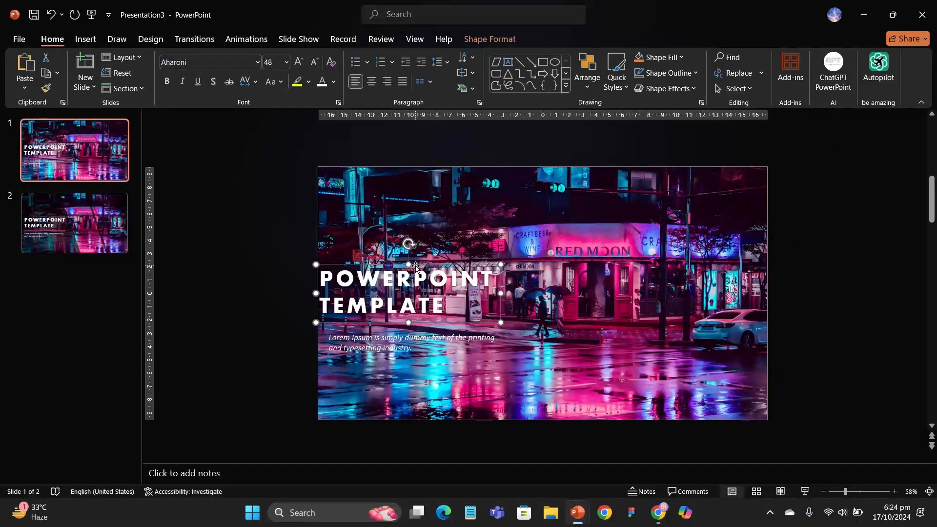
key(Left)
key(Left)
key(Left)
key(Left)
key(Left)
key(Left)
key(Left)
key(Left)
key(Left)
key(Left)
key(Left)
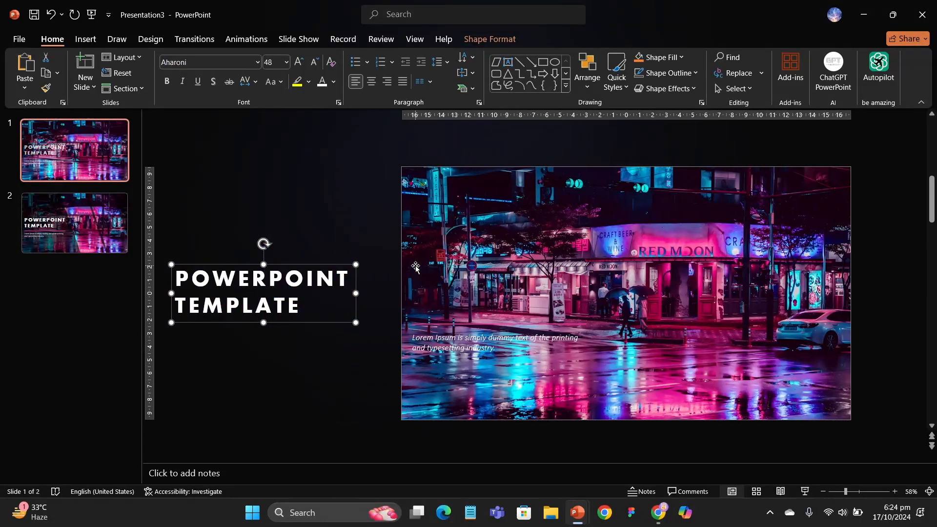
Move the pink underline beneath the title left off the slide as well.
click(432, 325)
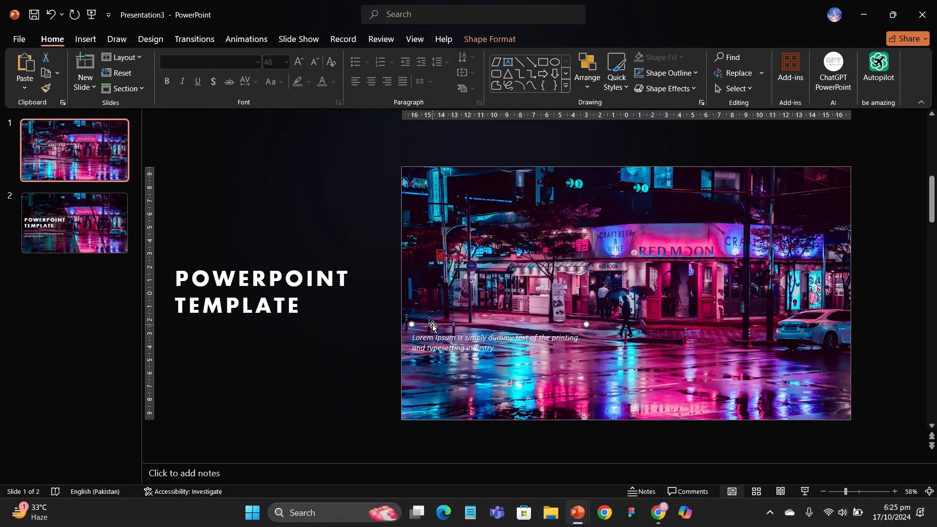
key(Left)
key(Left)
key(Left)
key(Left)
key(Left)
key(Left)
key(Left)
key(Left)
key(Left)
key(Left)
key(Left)
key(Left)
key(Left)
key(Left)
key(Left)
key(Left)
key(Left)
key(Left)
key(Left)
key(Left)
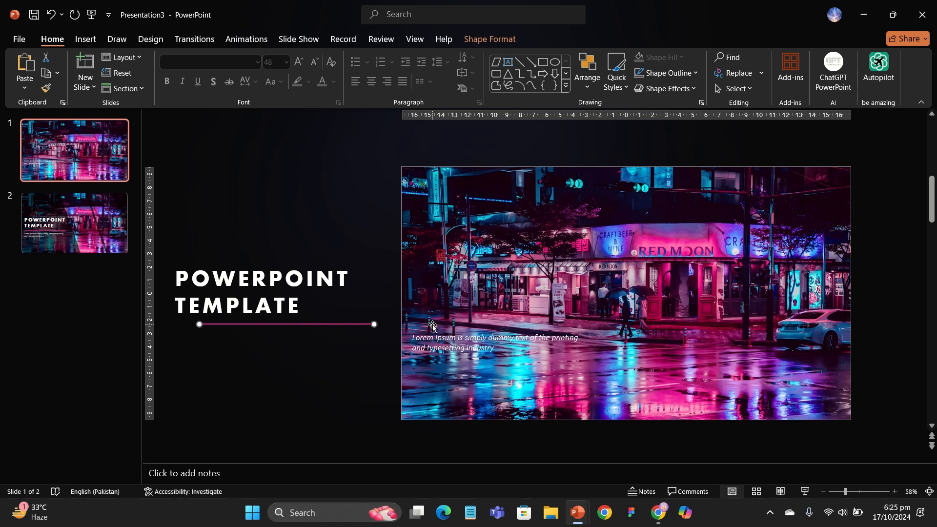
key(Left)
key(Left)
key(Left)
key(Left)
key(Left)
key(Left)
key(Left)
key(Left)
key(Left)
key(Left)
Move the Lorem Ipsum subtitle text box left off the slide and deselect it.
click(463, 338)
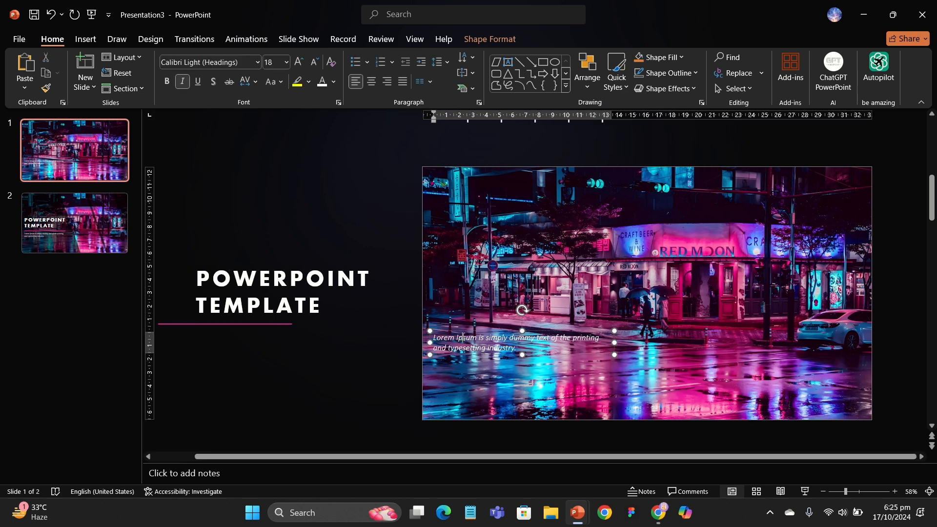
key(Escape)
key(Left)
key(Left)
key(Left)
key(Left)
key(Left)
key(Left)
key(Left)
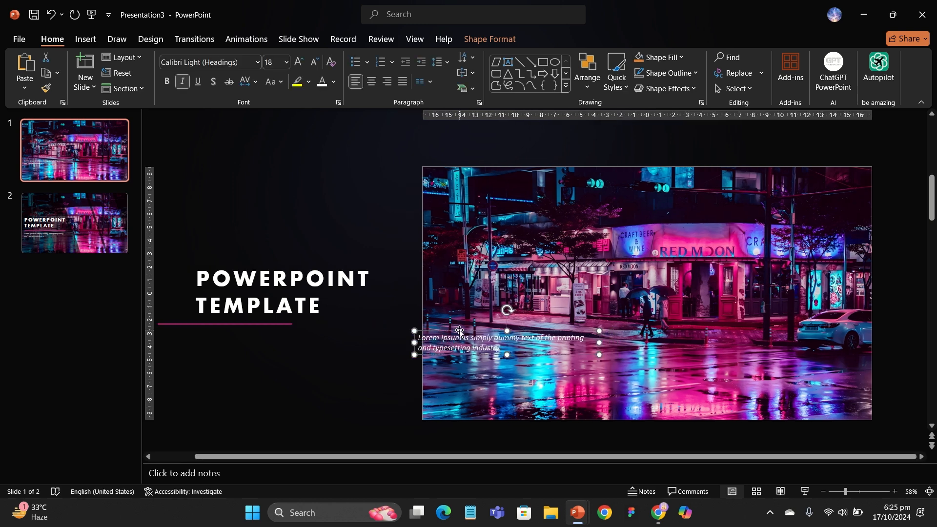
key(Left)
key(Left)
key(Left)
key(Left)
key(Left)
key(Left)
key(Left)
key(Left)
key(Left)
key(Left)
key(Left)
key(Left)
key(Left)
key(Left)
key(Left)
key(Left)
key(Left)
key(Left)
key(Left)
key(Left)
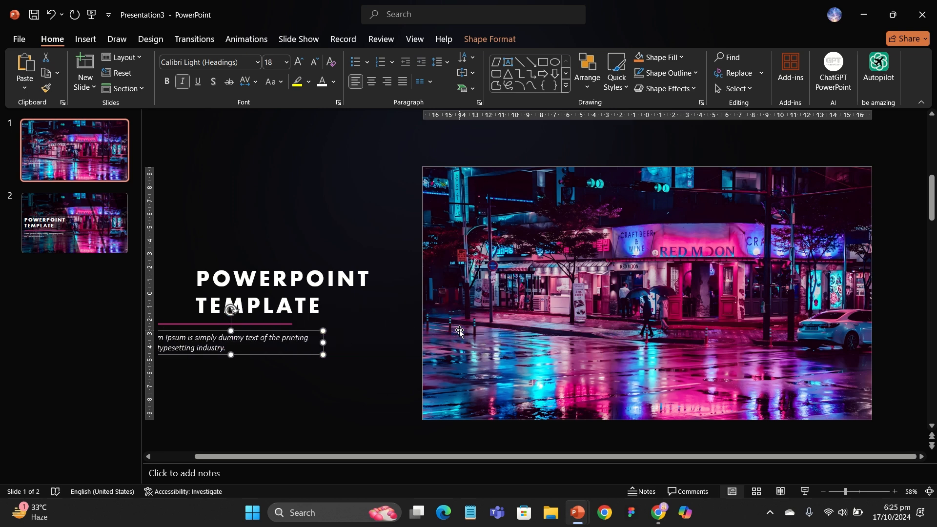
key(Left)
key(Left)
key(Escape)
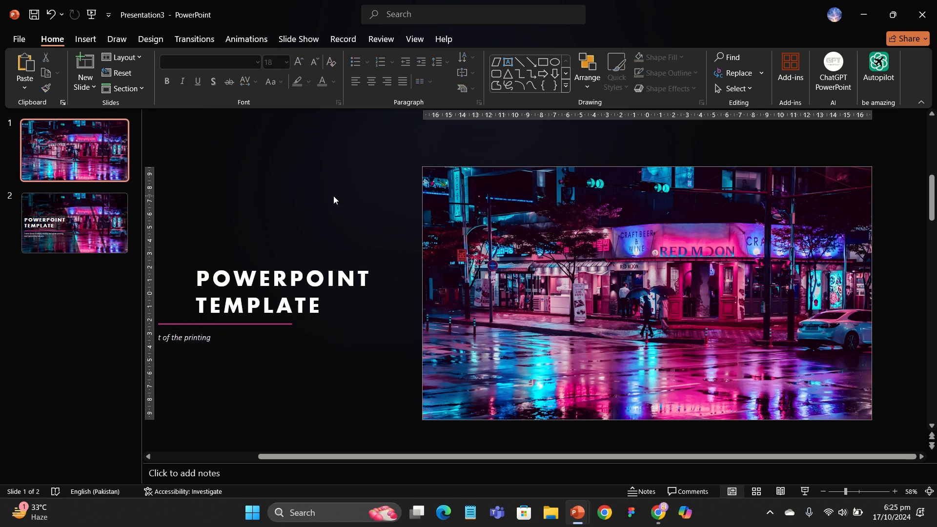
Apply the Morph transition to slide 2 and start the slideshow from the beginning.
key(Page_Down)
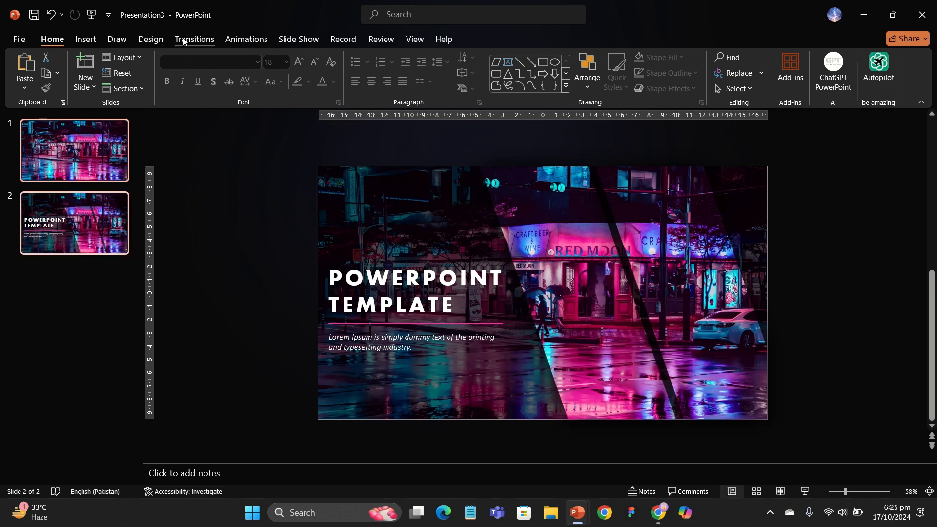
click(185, 42)
click(129, 72)
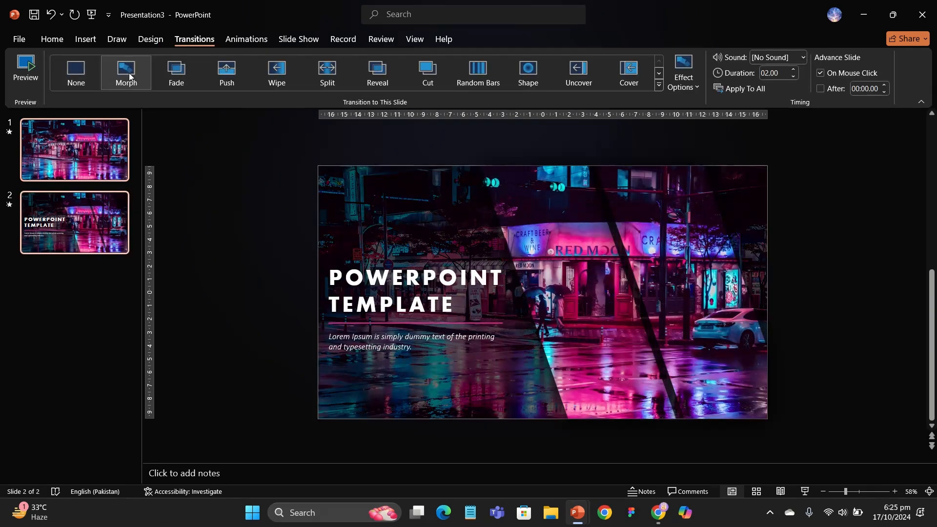
key(F5)
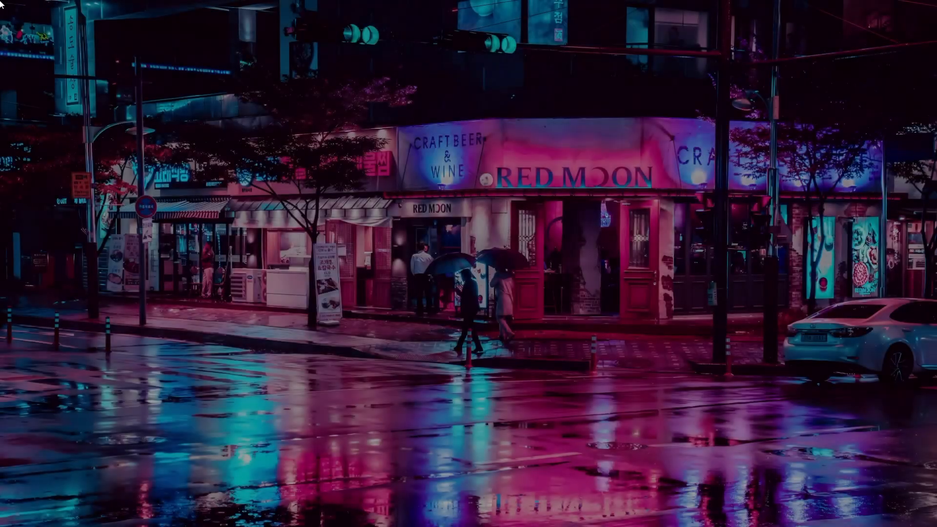